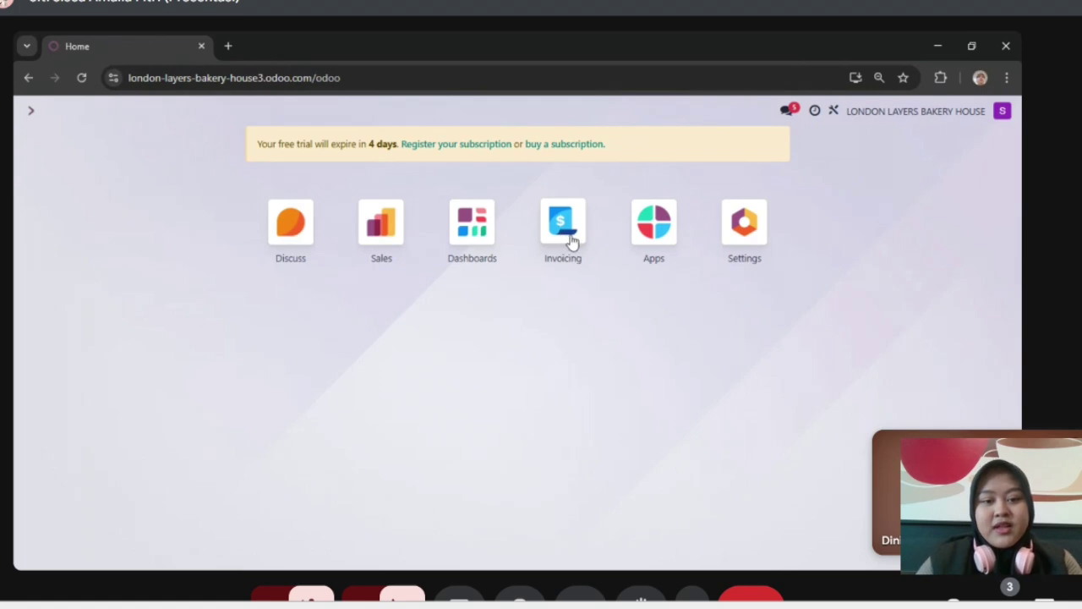
# - Review the list of installable apps, then the general settings and the Sales settings
pyautogui.click(659, 237)
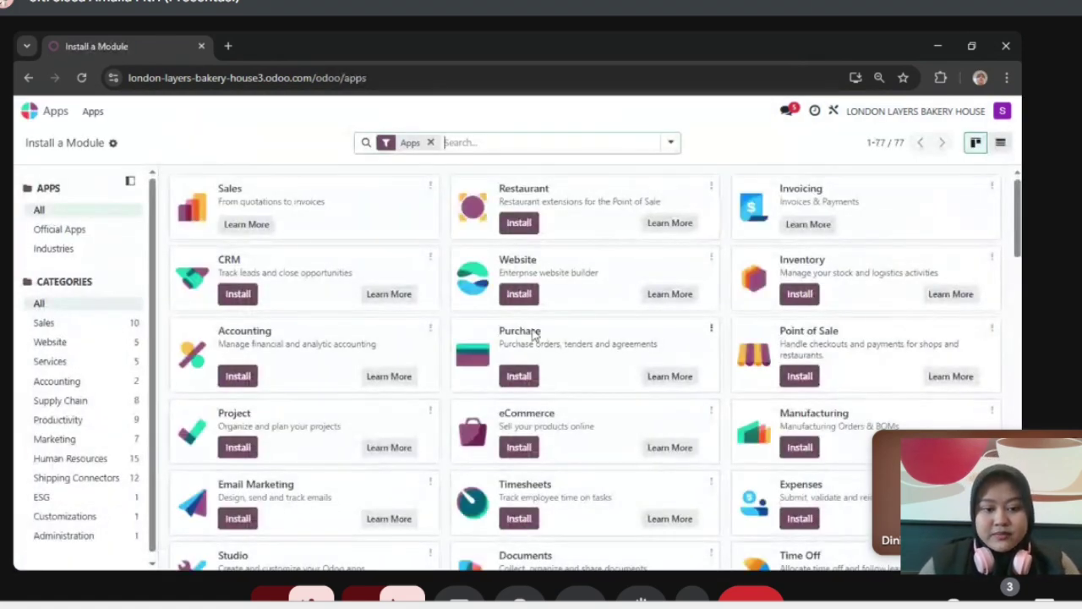
pyautogui.click(30, 111)
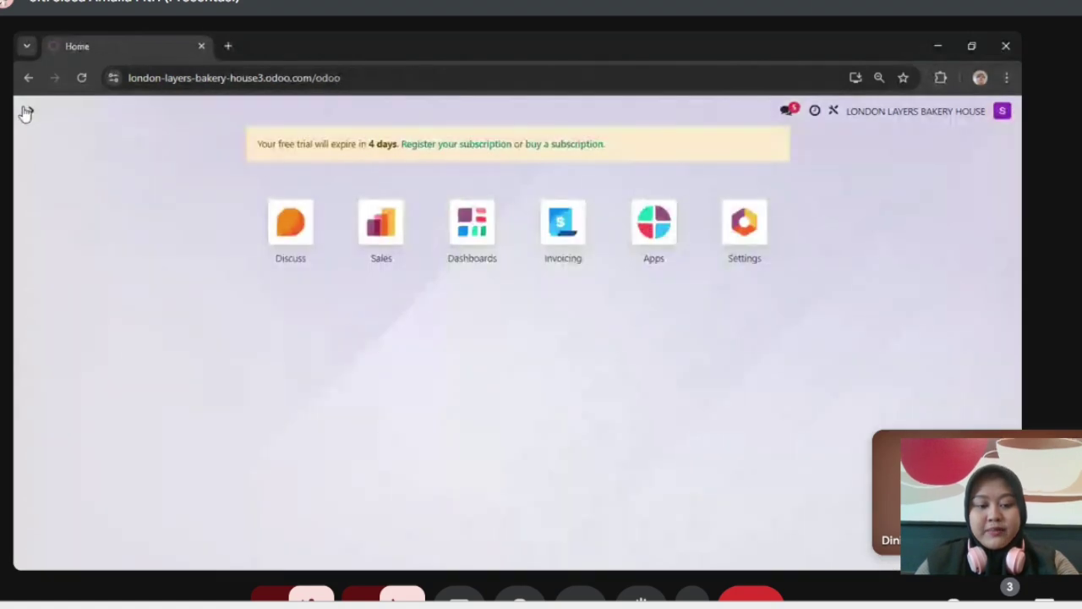
pyautogui.click(743, 224)
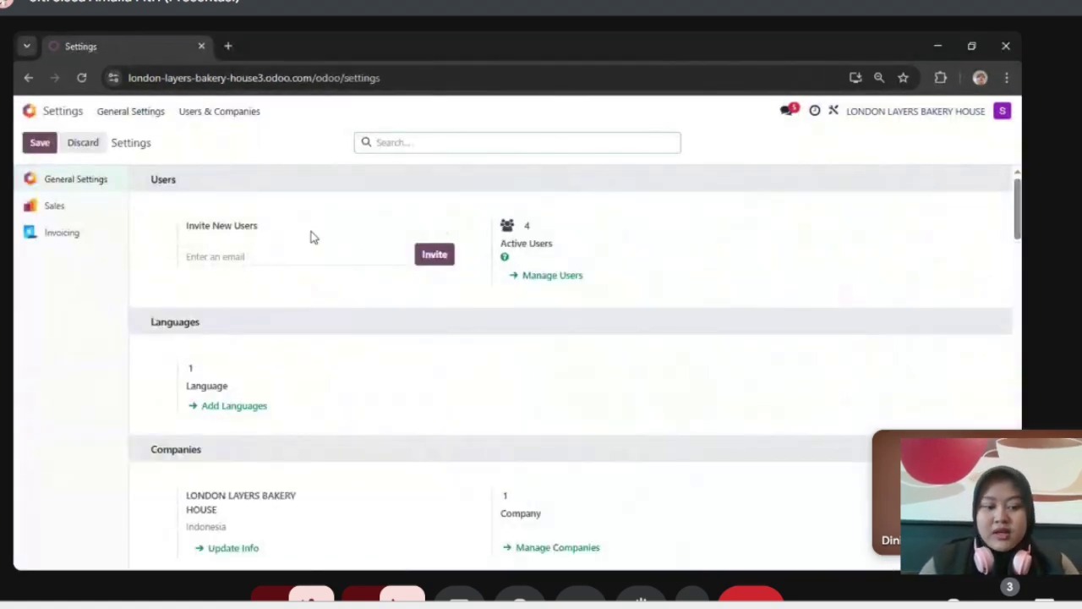
pyautogui.click(42, 208)
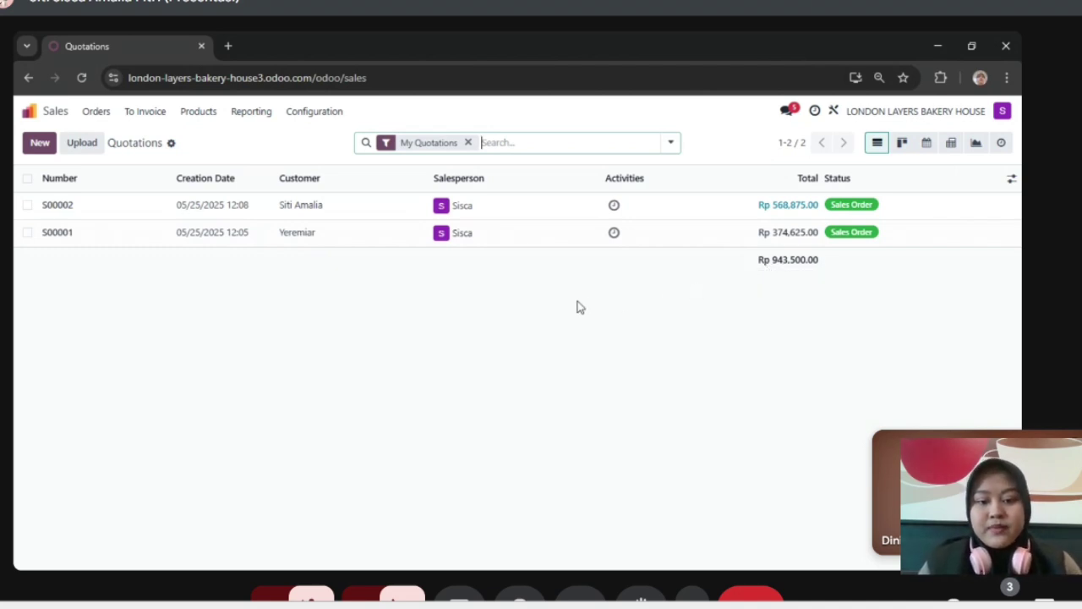
# - Open the BUTTER CROISSANT product record from the Sales product catalogue to view its general information
pyautogui.click(199, 110)
pyautogui.click(206, 138)
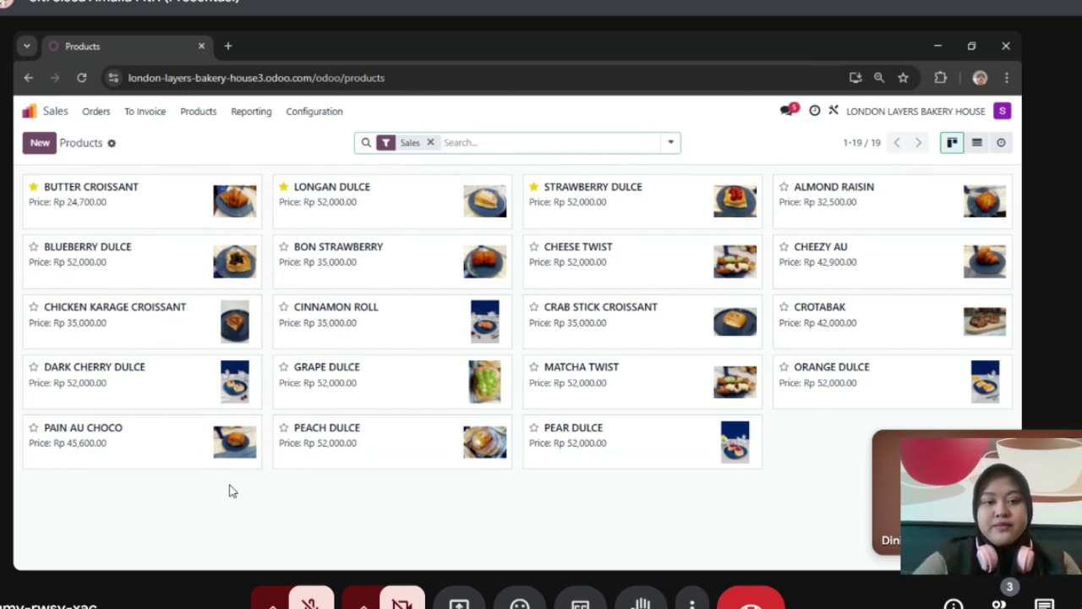
pyautogui.click(176, 205)
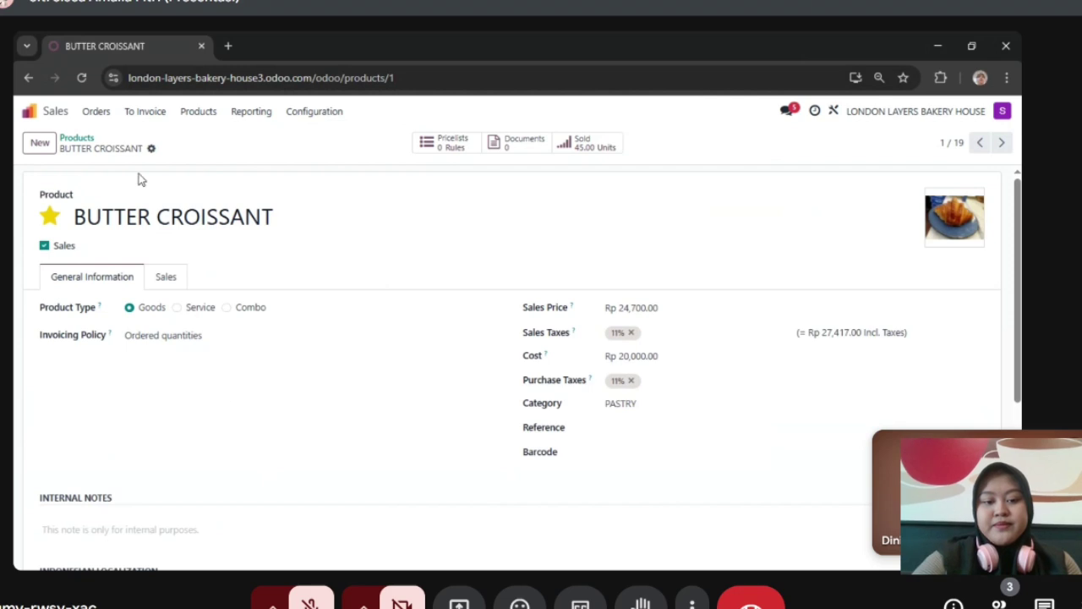
# - View the Sales customer list and the list of all sales orders
pyautogui.click(98, 112)
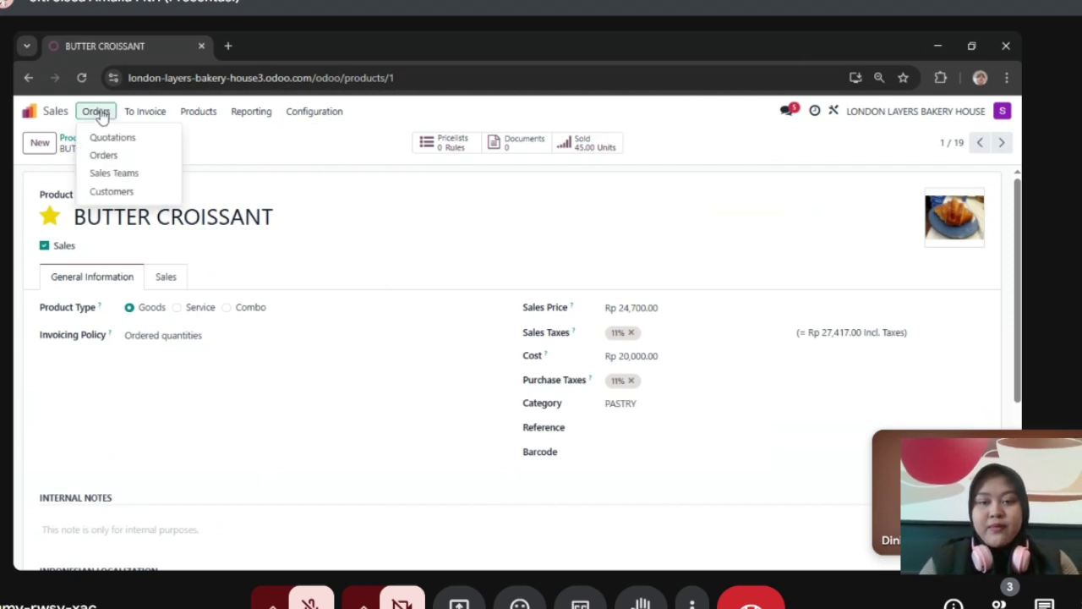
pyautogui.click(117, 191)
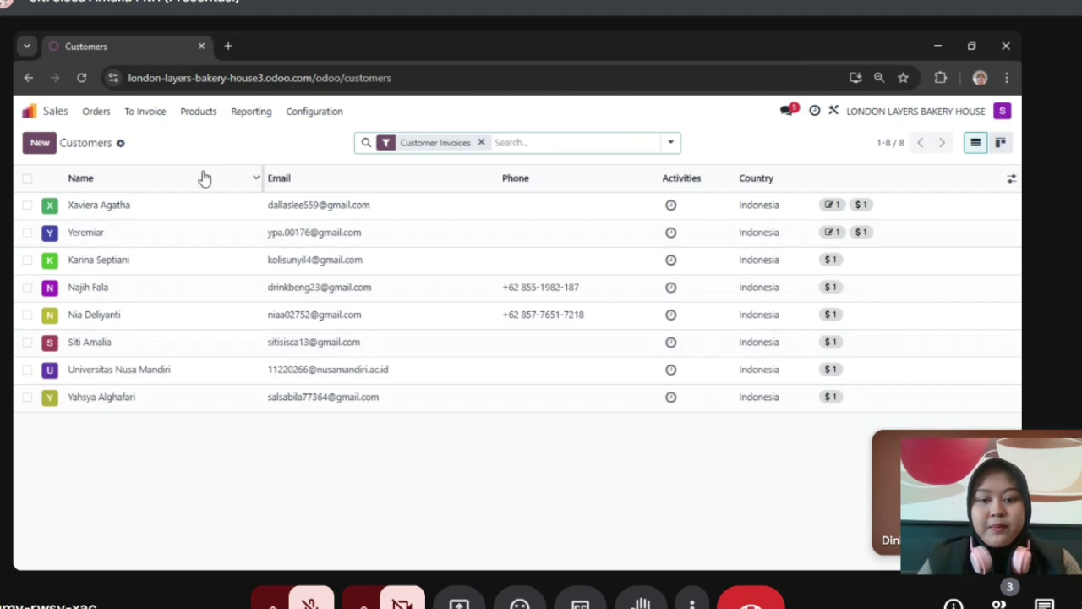
pyautogui.click(104, 115)
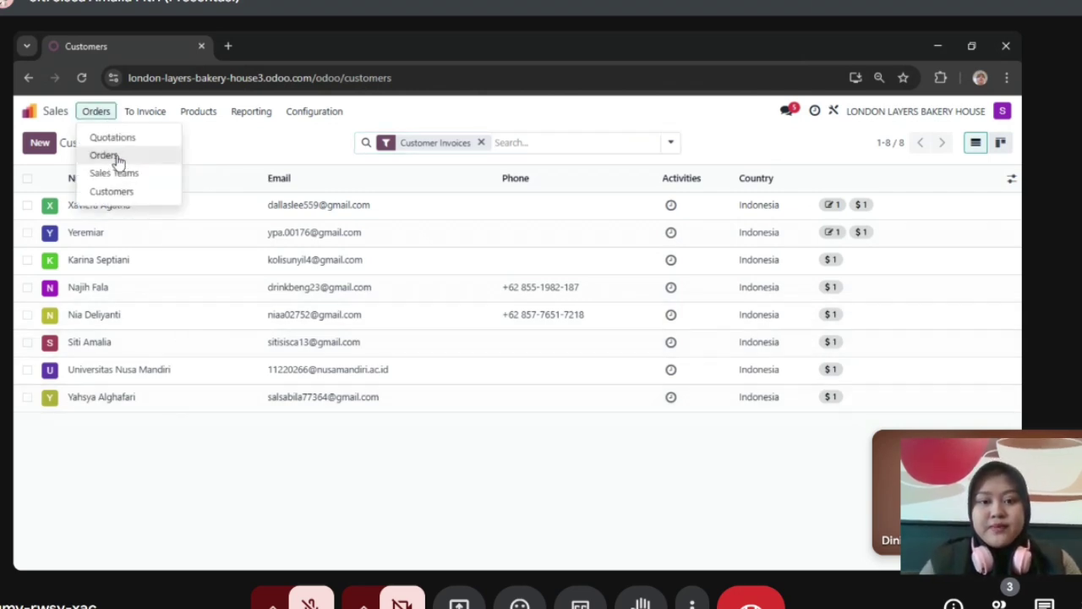
pyautogui.click(117, 159)
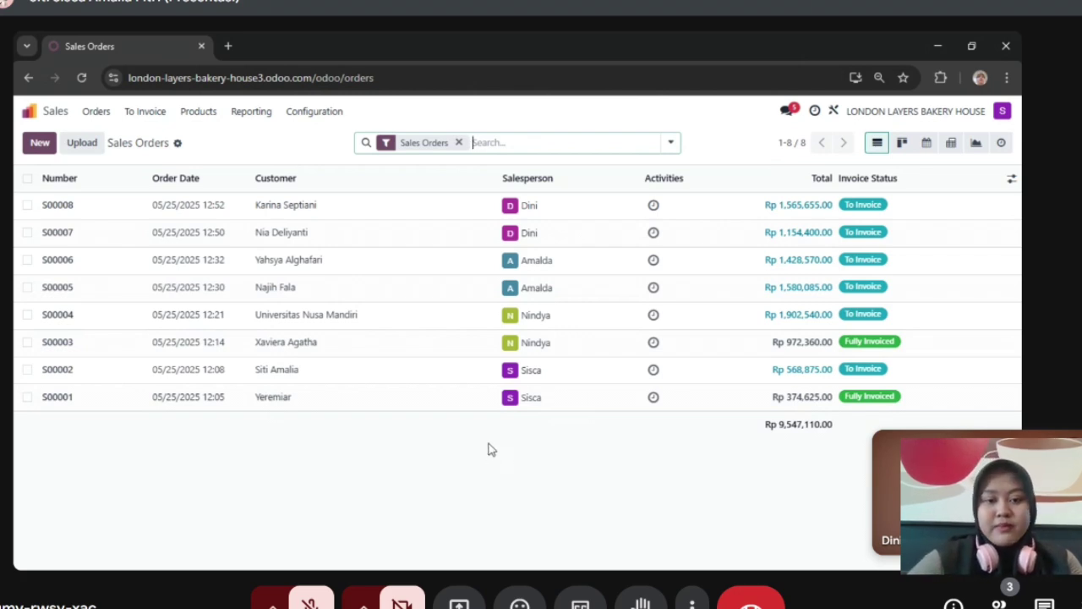
# - Open the oldest sales order and examine its payment terms, order lines and totals
pyautogui.click(448, 410)
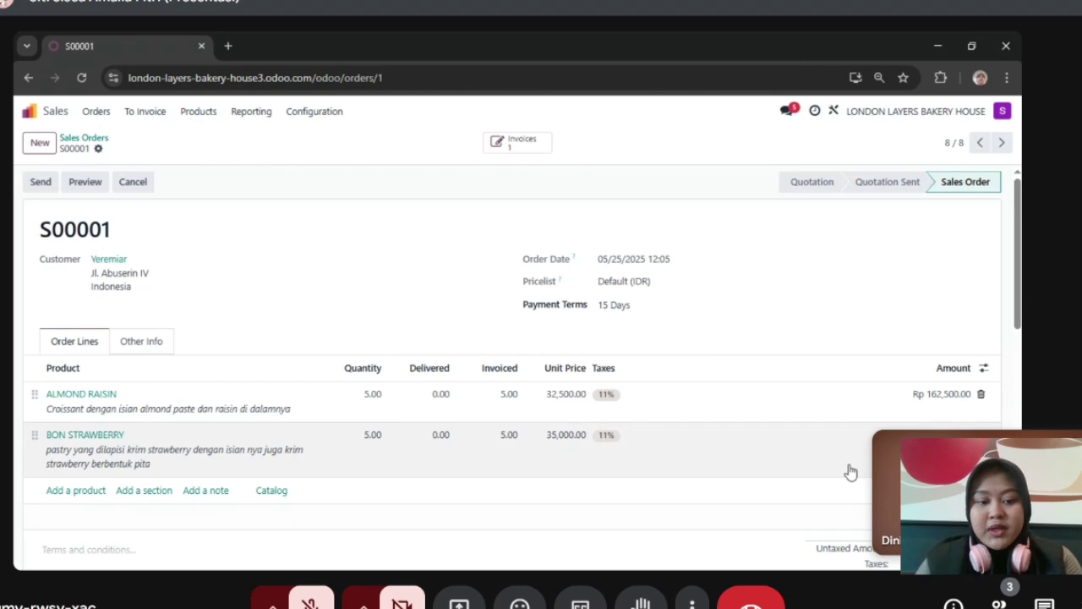
pyautogui.scroll(-1, 850, 472)
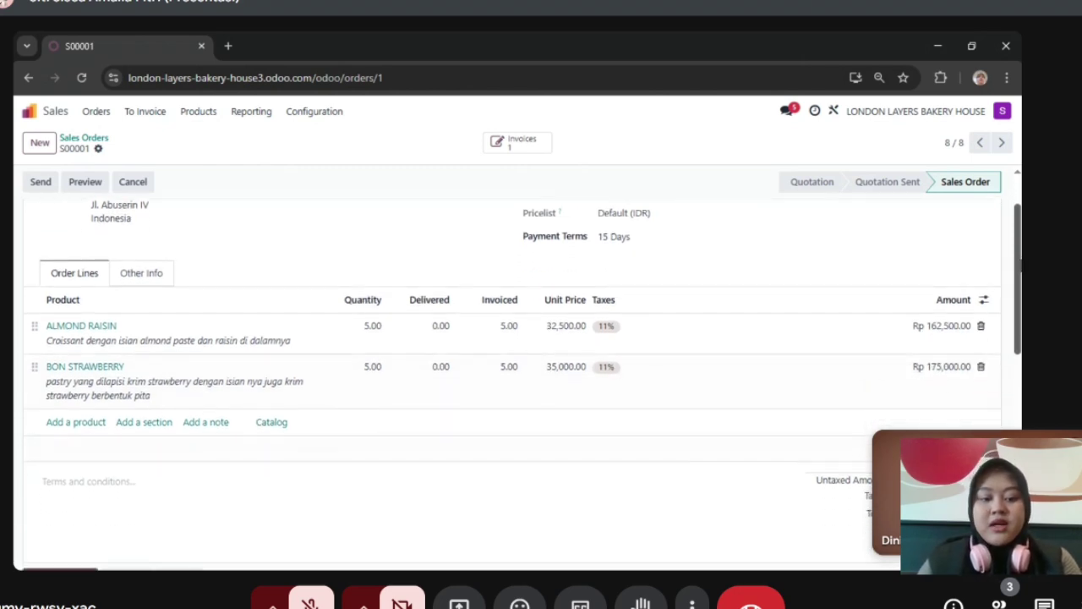
pyautogui.scroll(-1, 507, 355)
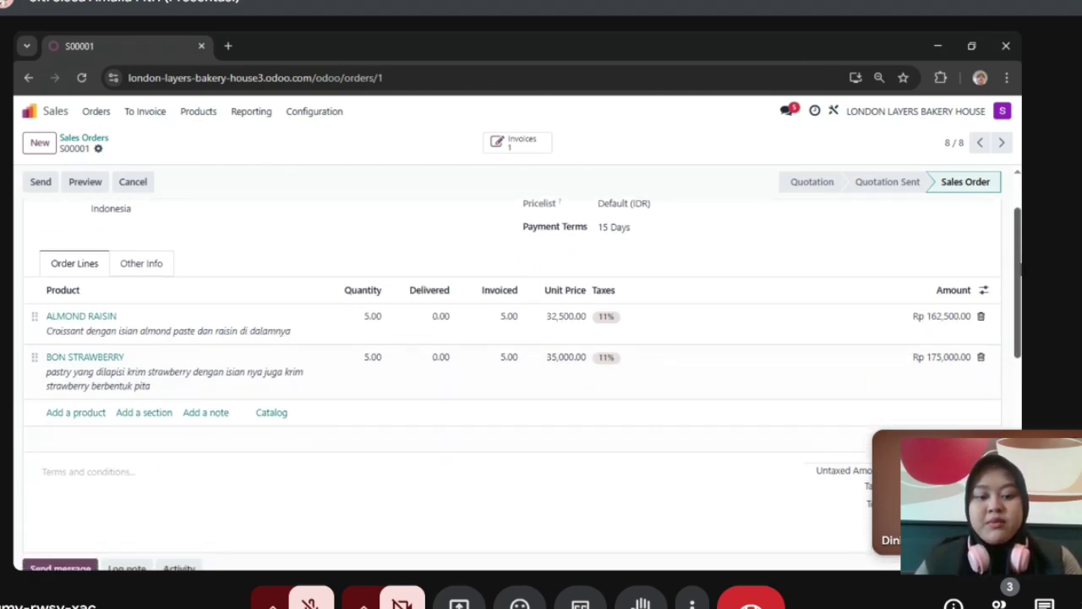
pyautogui.scroll(1, 583, 284)
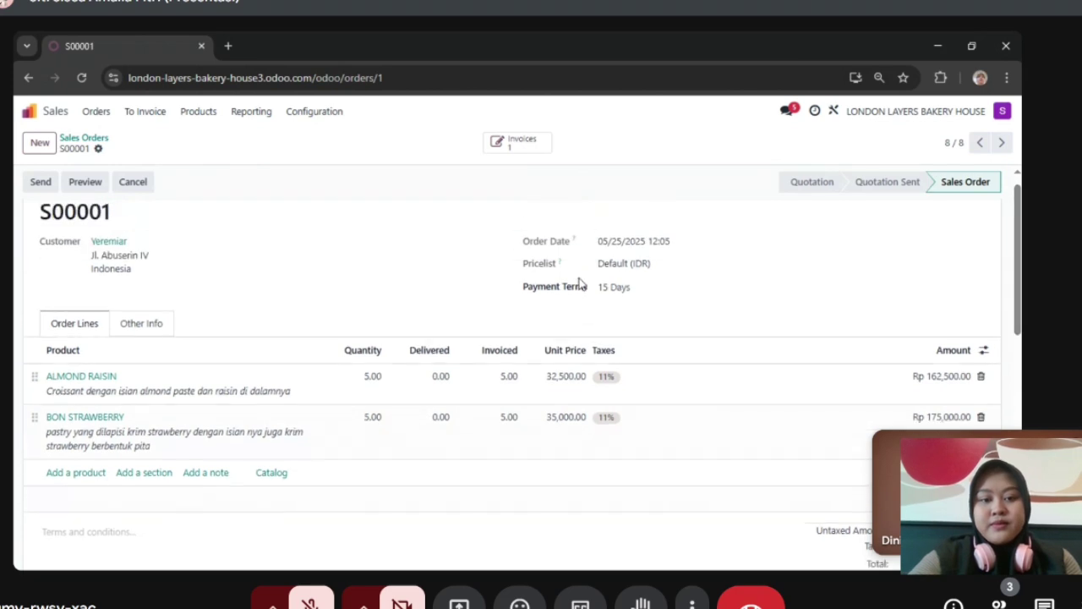
# - Open the paid customer invoice for ALMOND RAISIN and BON STRAWBERRY in Invoicing
pyautogui.click(31, 112)
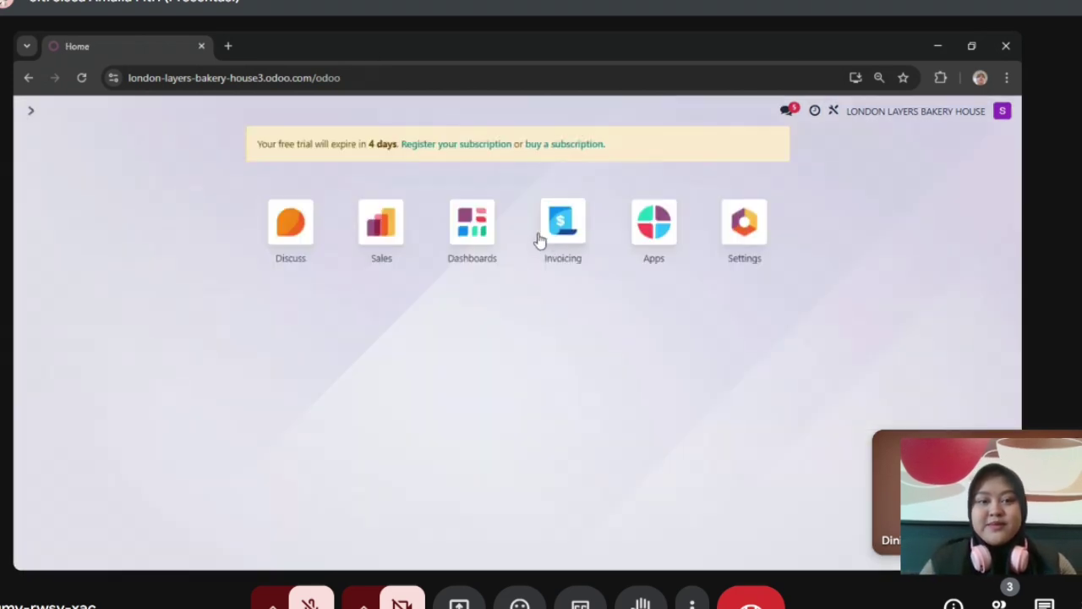
pyautogui.click(554, 224)
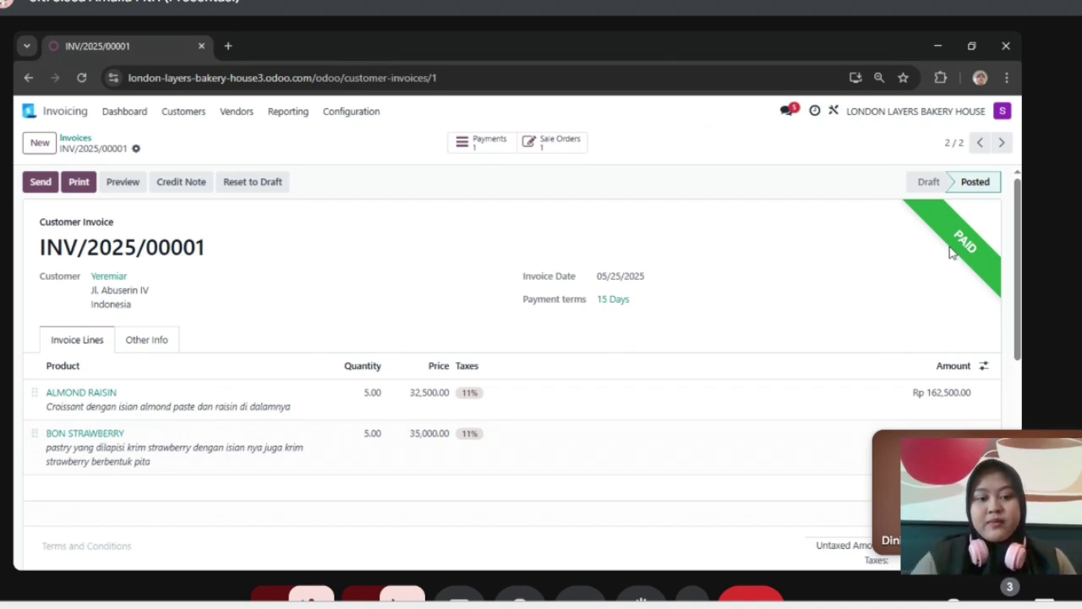
# - Inspect the Bank payment record and the CASH payment record in the customer payments list
pyautogui.click(184, 113)
pyautogui.click(188, 172)
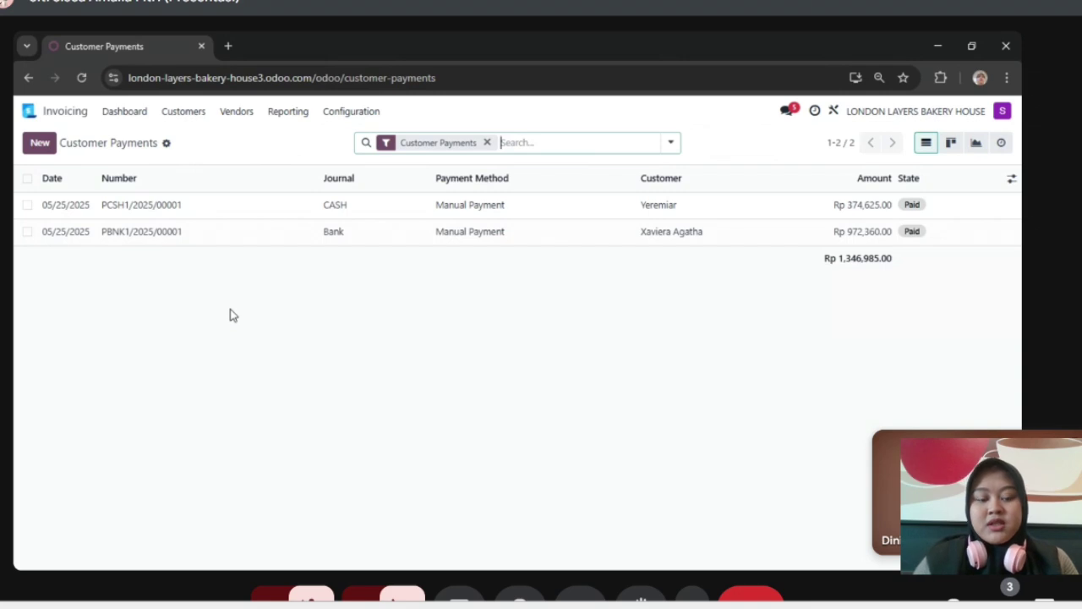
pyautogui.click(226, 231)
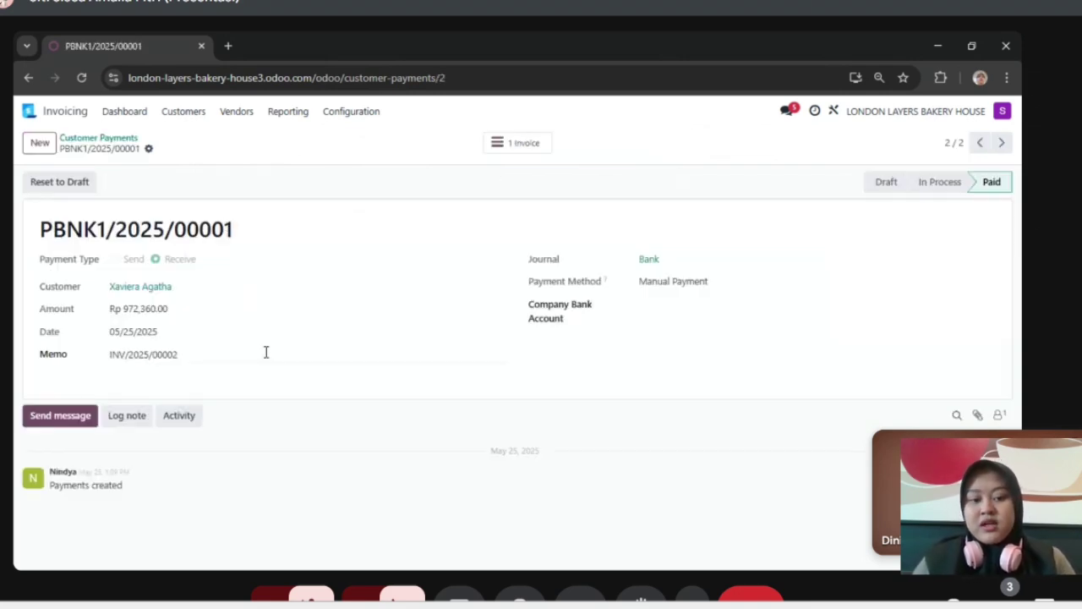
pyautogui.click(28, 76)
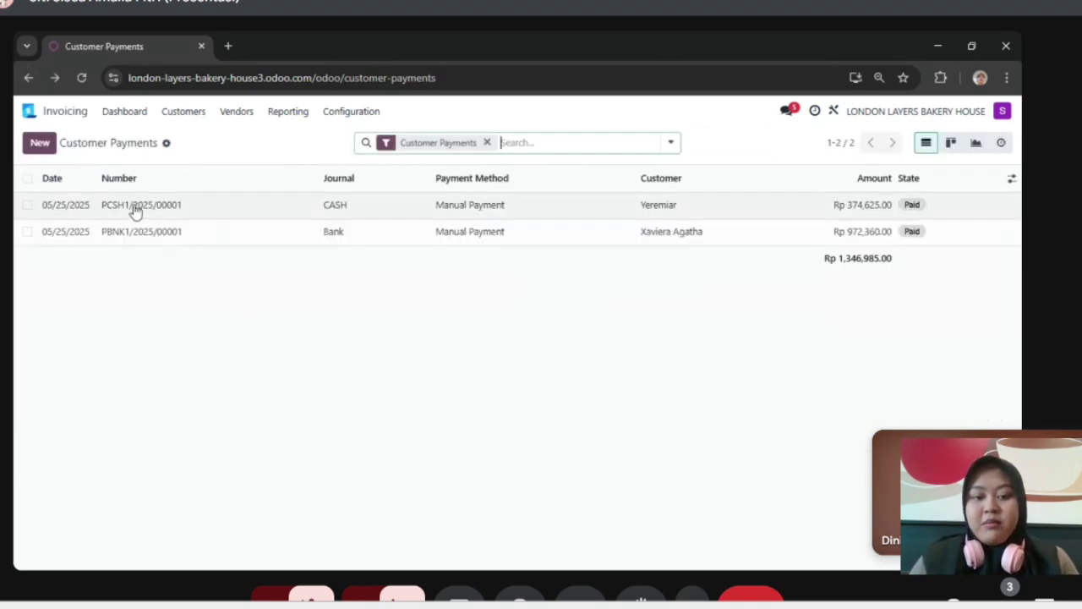
pyautogui.click(134, 209)
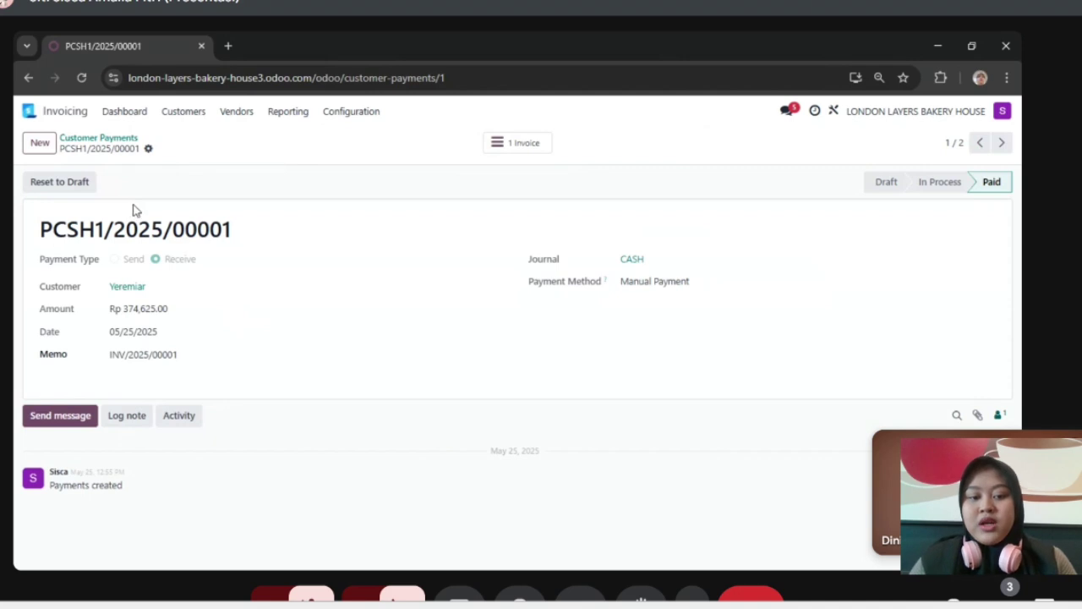
# - Return to the customer payments overview in Invoicing to check the amounts and payment states
pyautogui.click(29, 115)
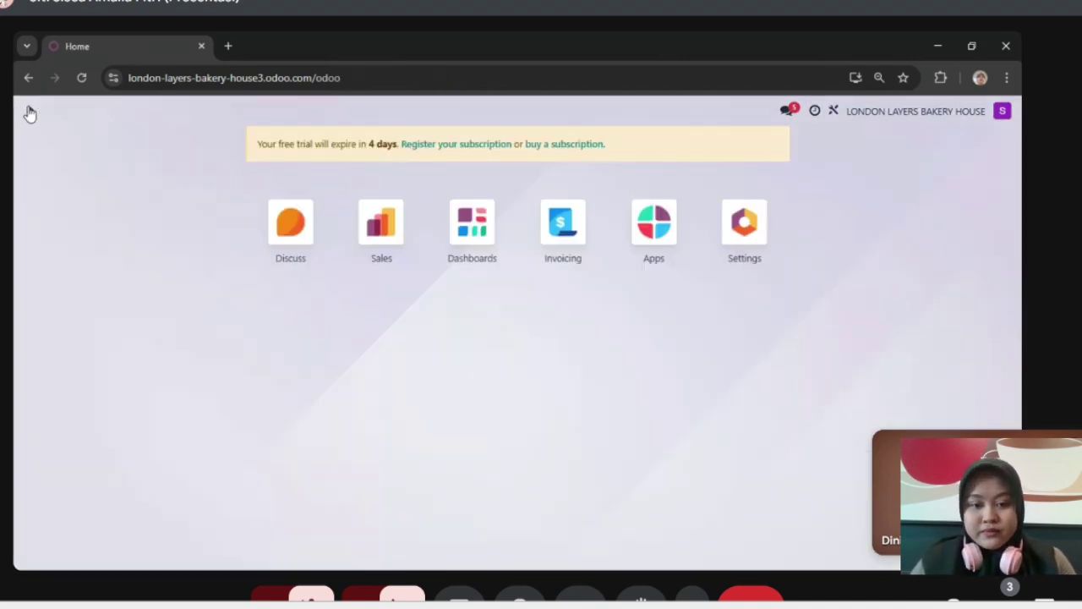
pyautogui.click(571, 246)
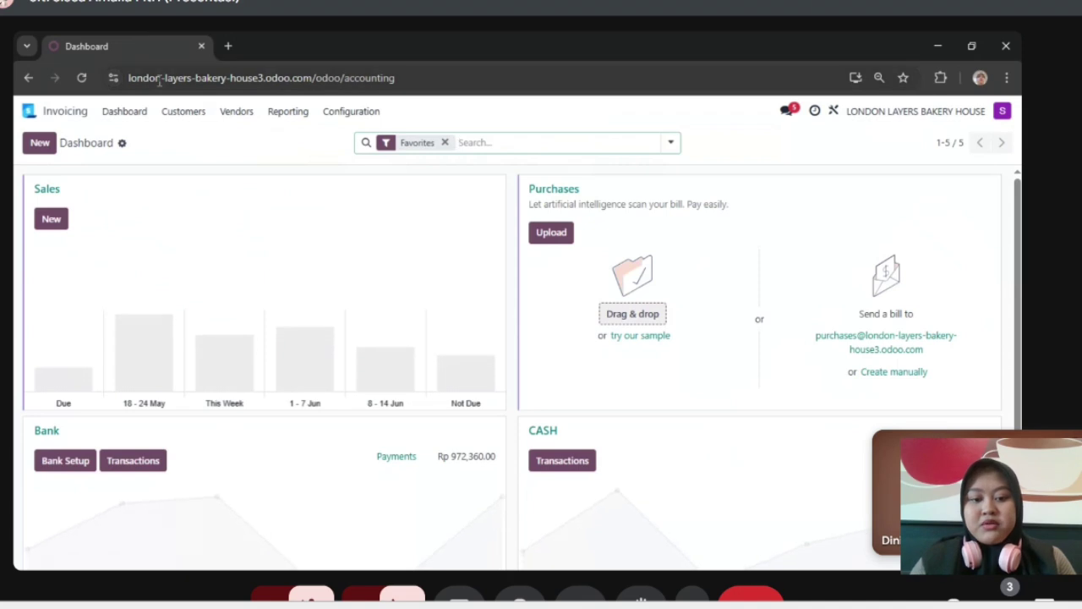
pyautogui.click(175, 118)
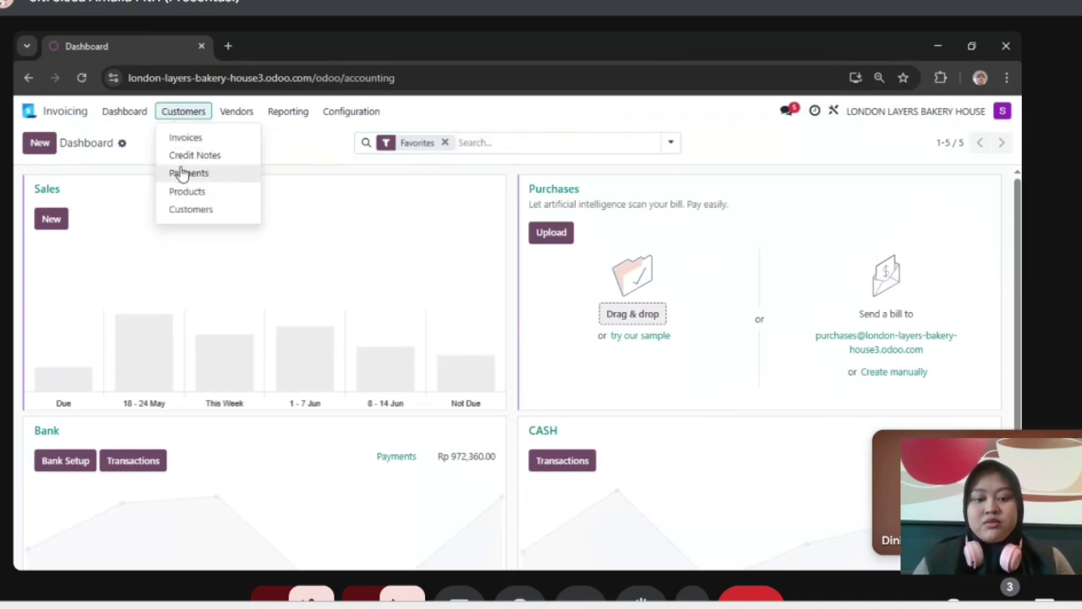
pyautogui.click(181, 175)
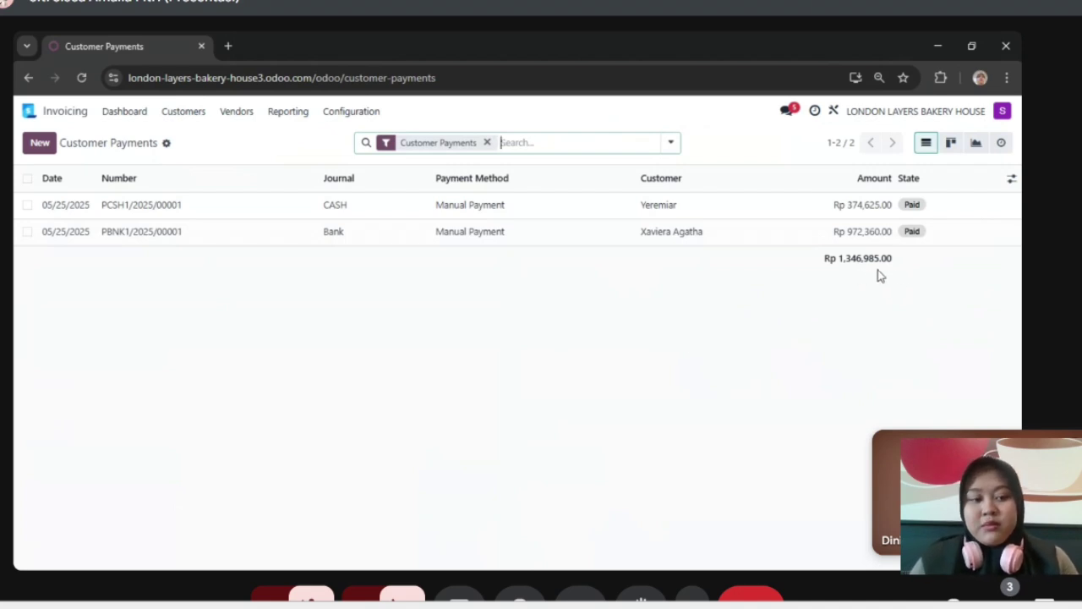
# - Open the Sales analysis by salespersons and read each salesperson's ordered quantity on the chart
pyautogui.click(29, 112)
pyautogui.click(371, 235)
pyautogui.click(251, 110)
pyautogui.click(266, 155)
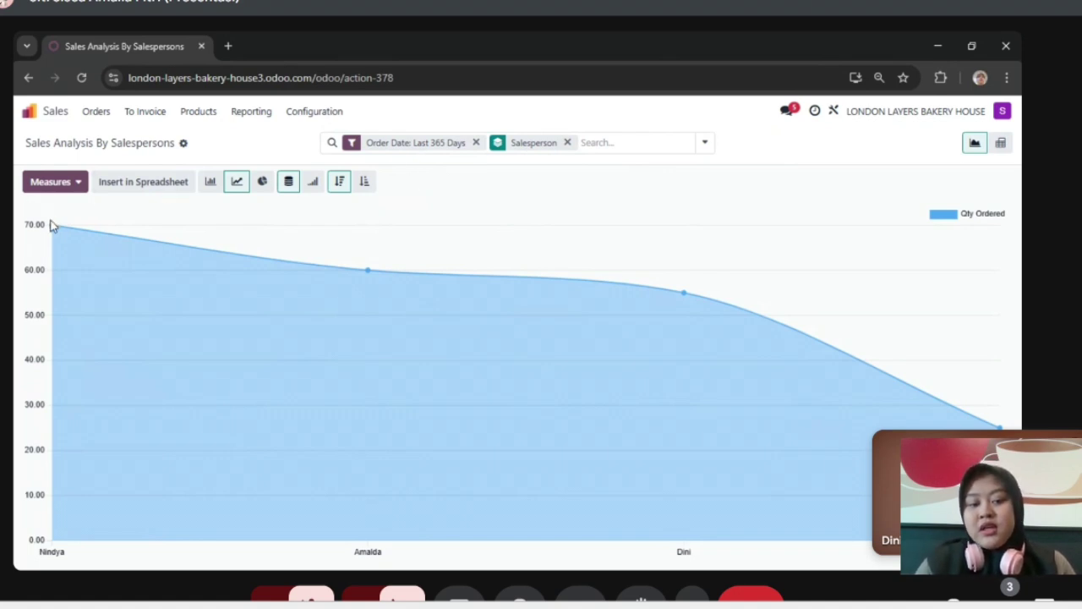
pyautogui.moveTo(51, 227)
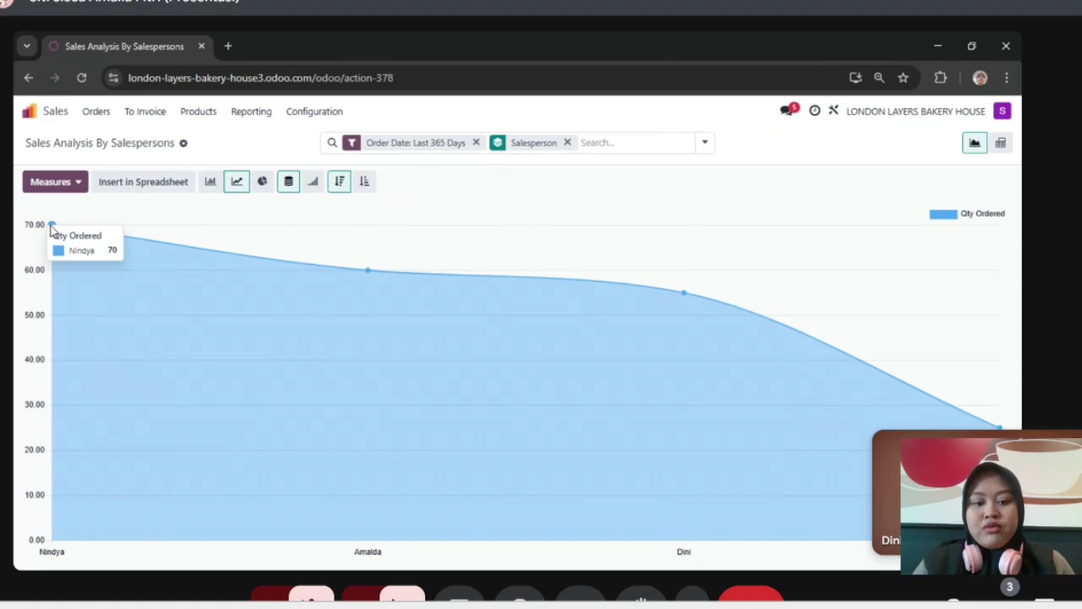
pyautogui.moveTo(310, 285)
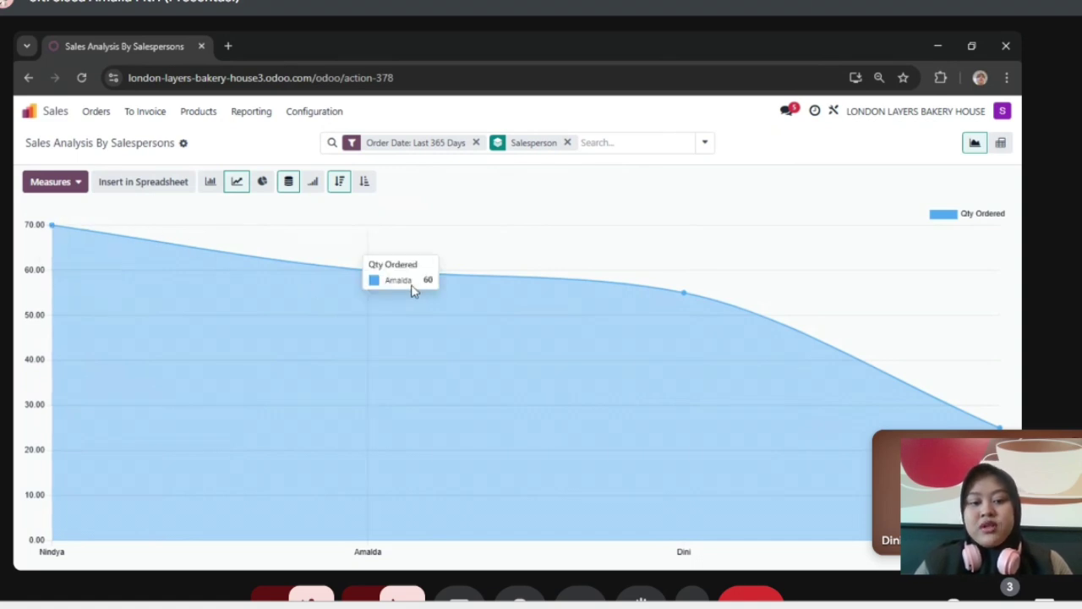
pyautogui.moveTo(643, 294)
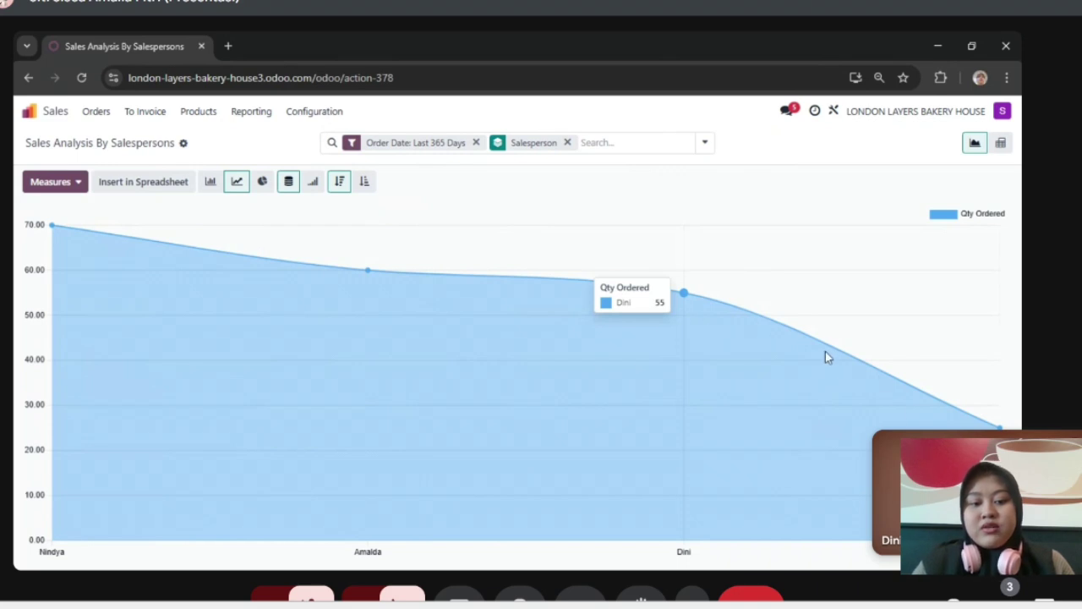
pyautogui.moveTo(934, 411)
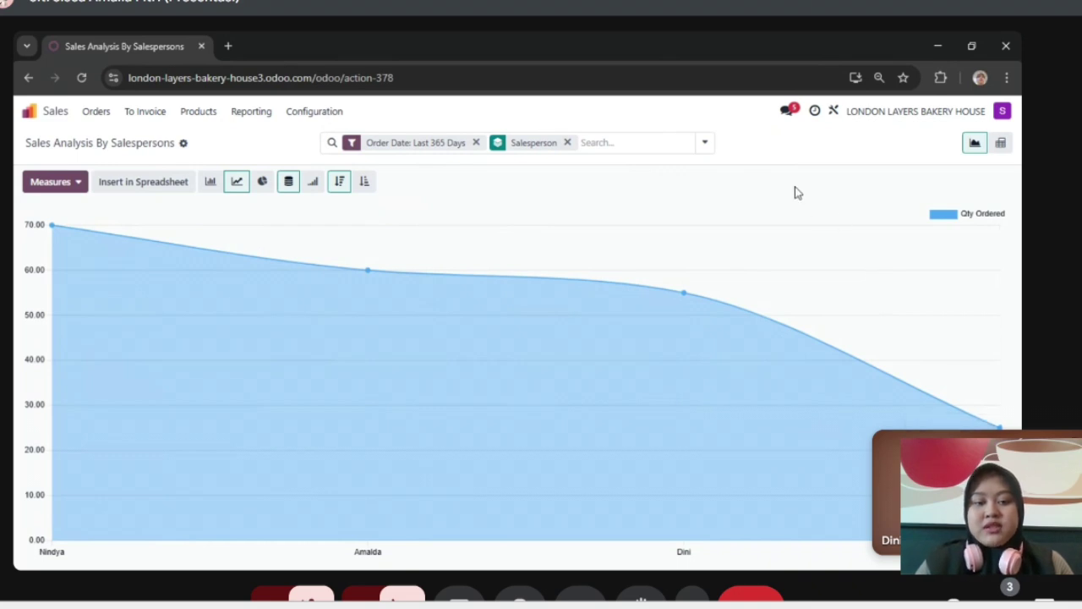
# - Return to the Sales quotations list and bring up the available order views
pyautogui.hotkey('alt', 'h')
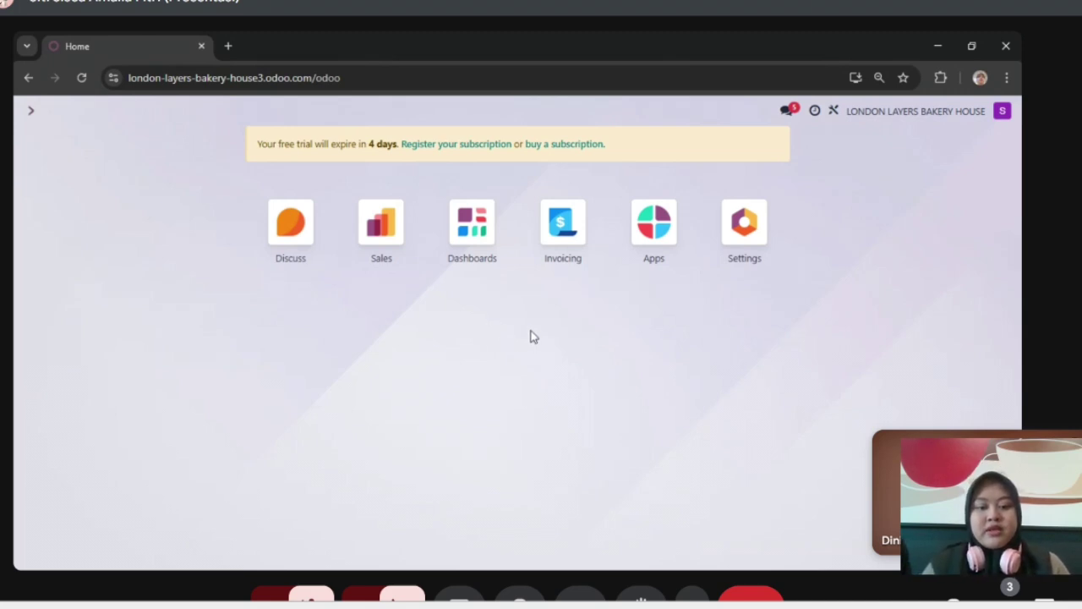
pyautogui.click(398, 236)
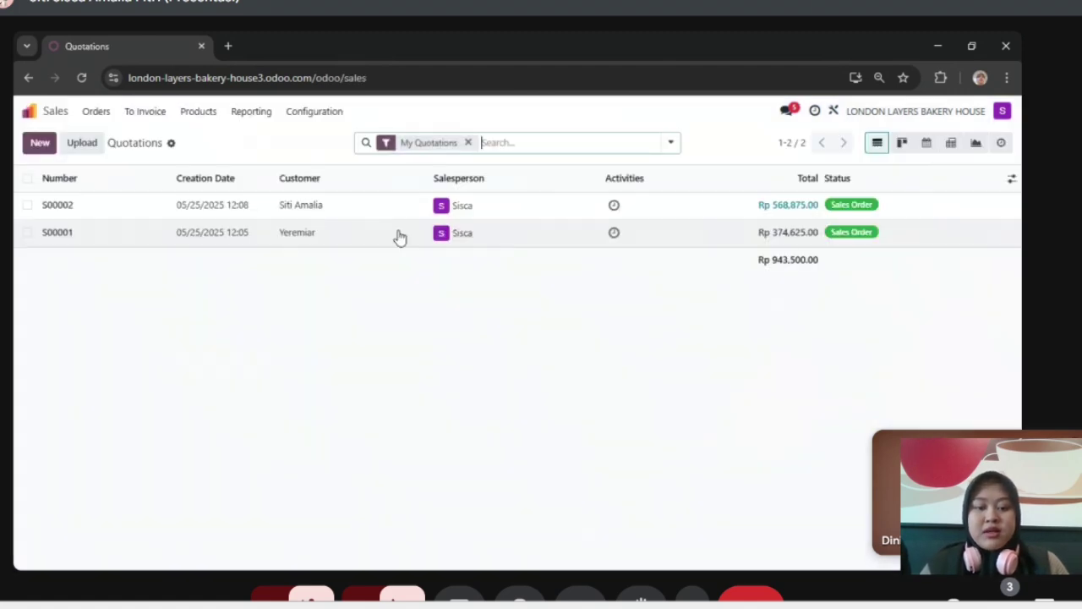
pyautogui.click(101, 112)
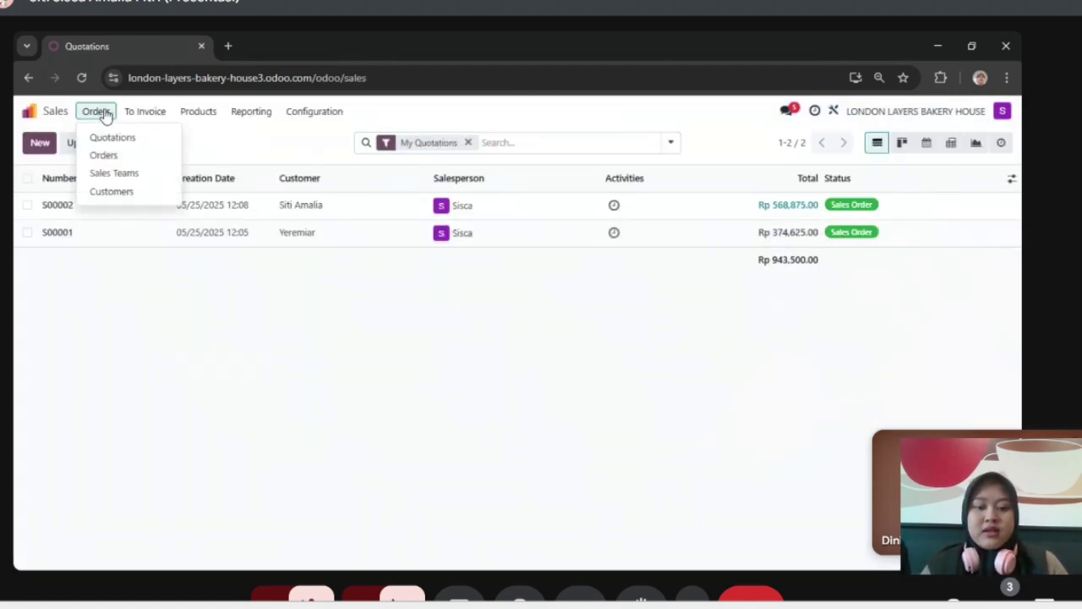